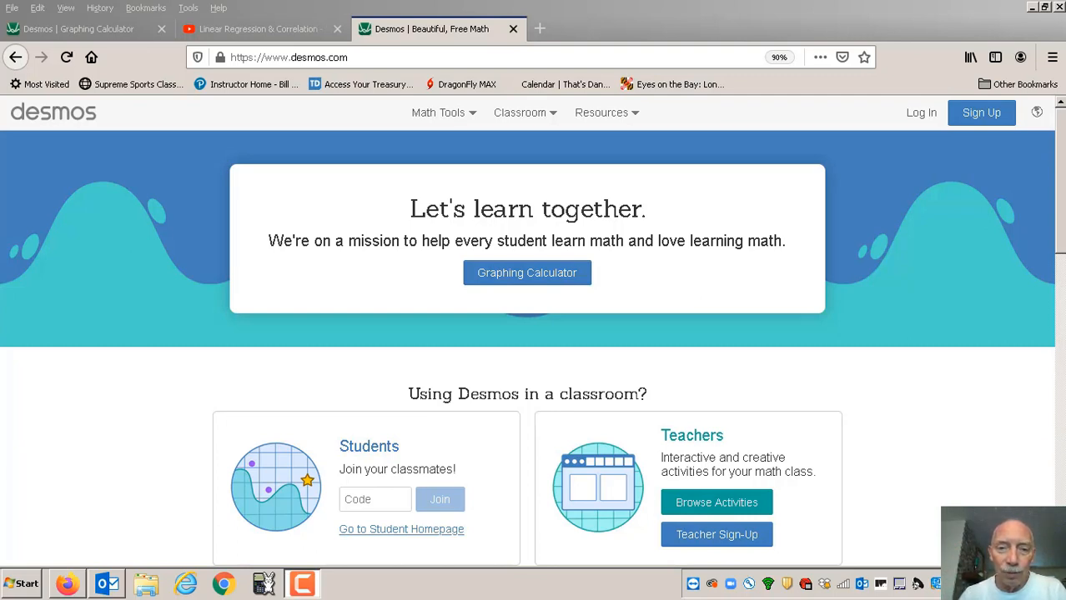
- Open the graphing calculator and graph the line y = 7x + 2 as the first expression
click(521, 280)
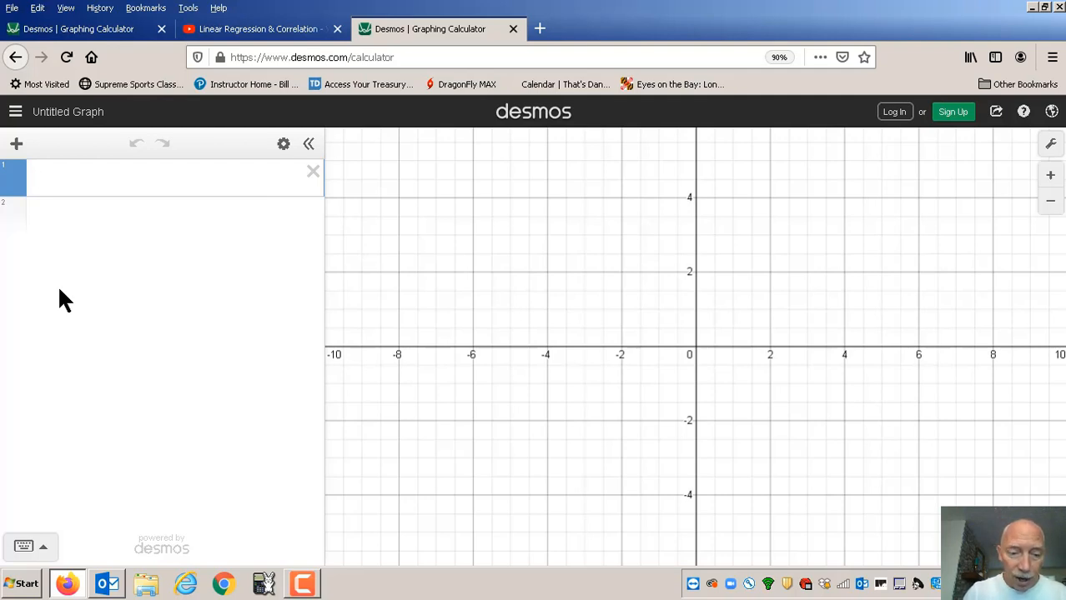
text(y = )
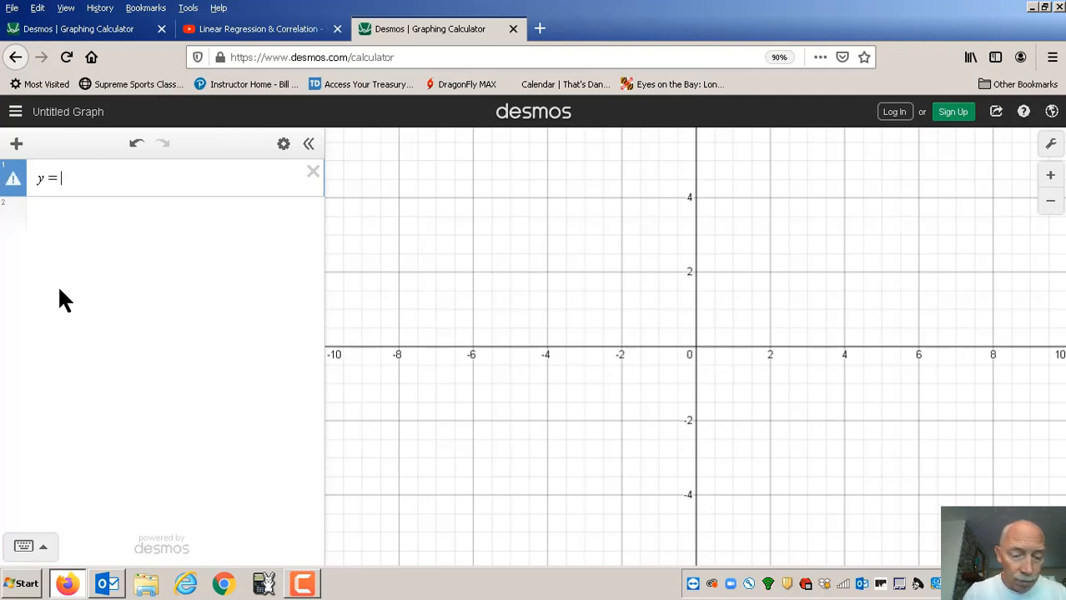
text(7x )
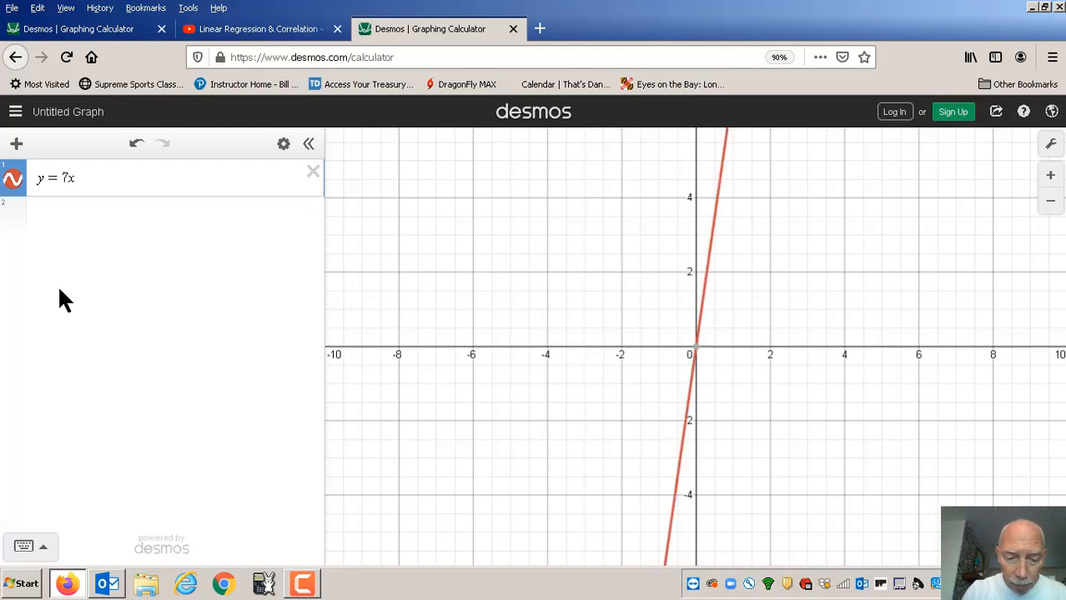
text(+ 2)
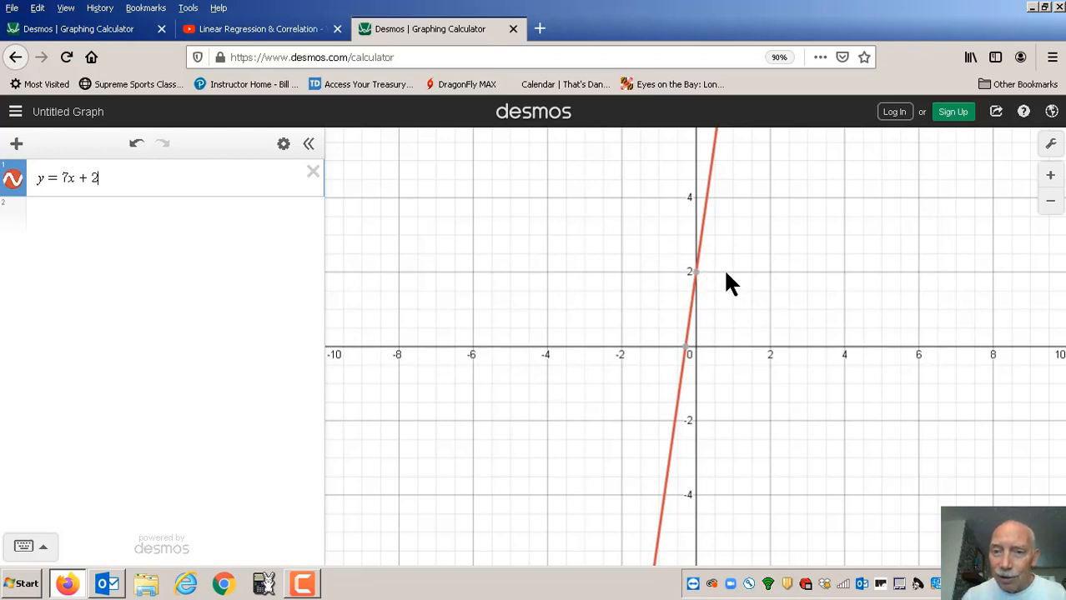
mouse_move(699, 275)
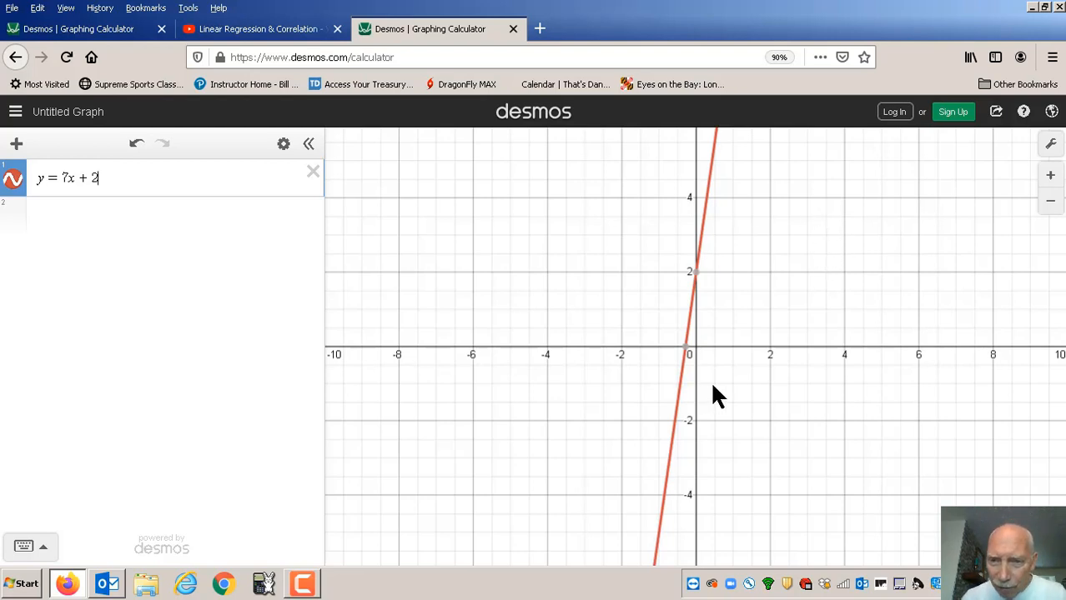
- Examine the graphed line by panning the coordinate plane, zooming out and zooming back in
drag(872, 229, 837, 374)
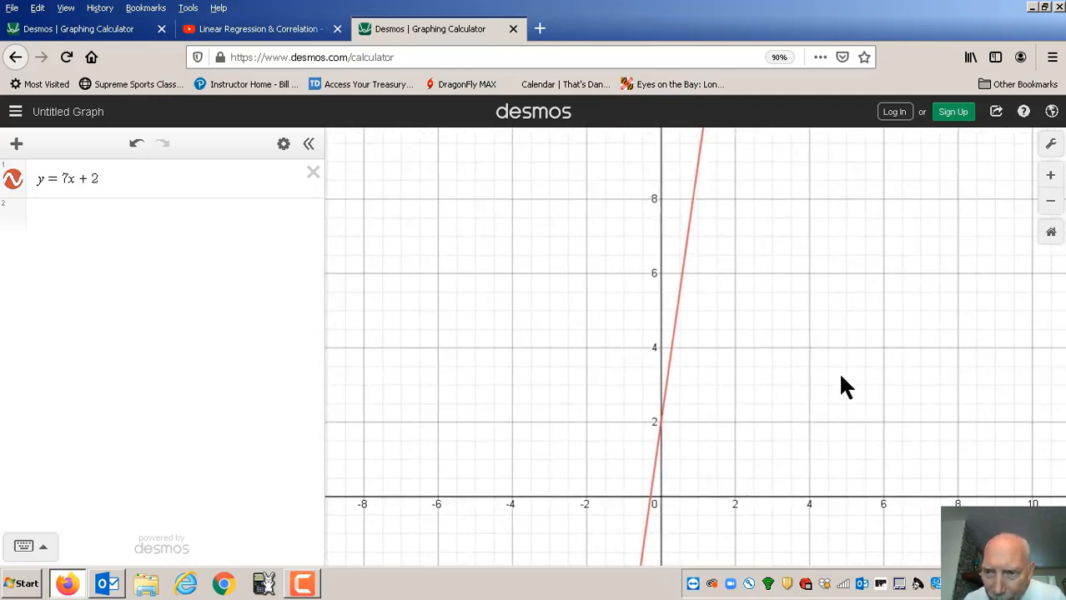
click(1050, 205)
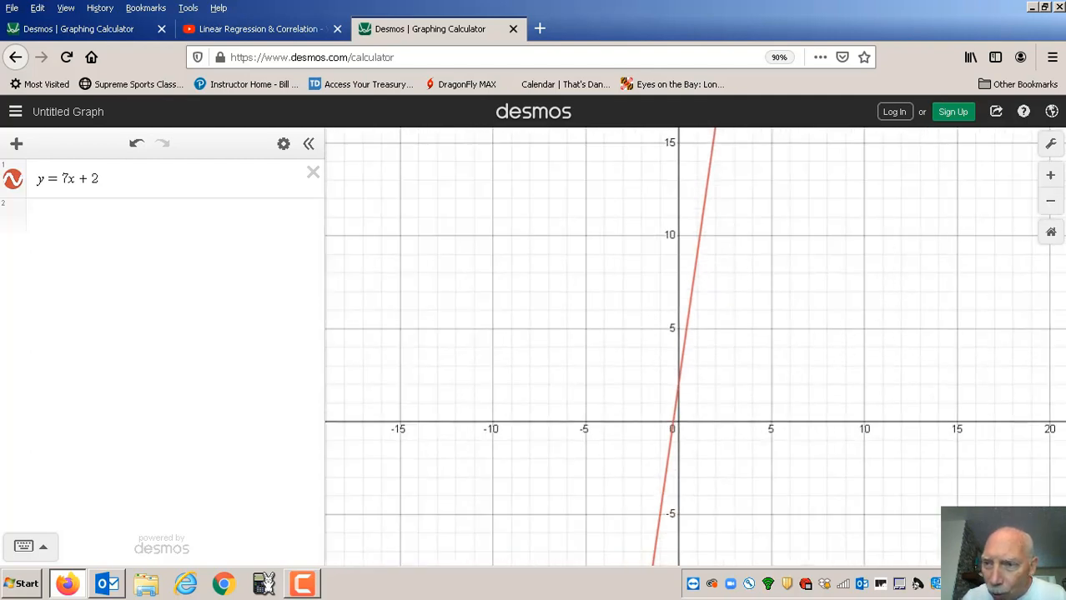
click(1051, 205)
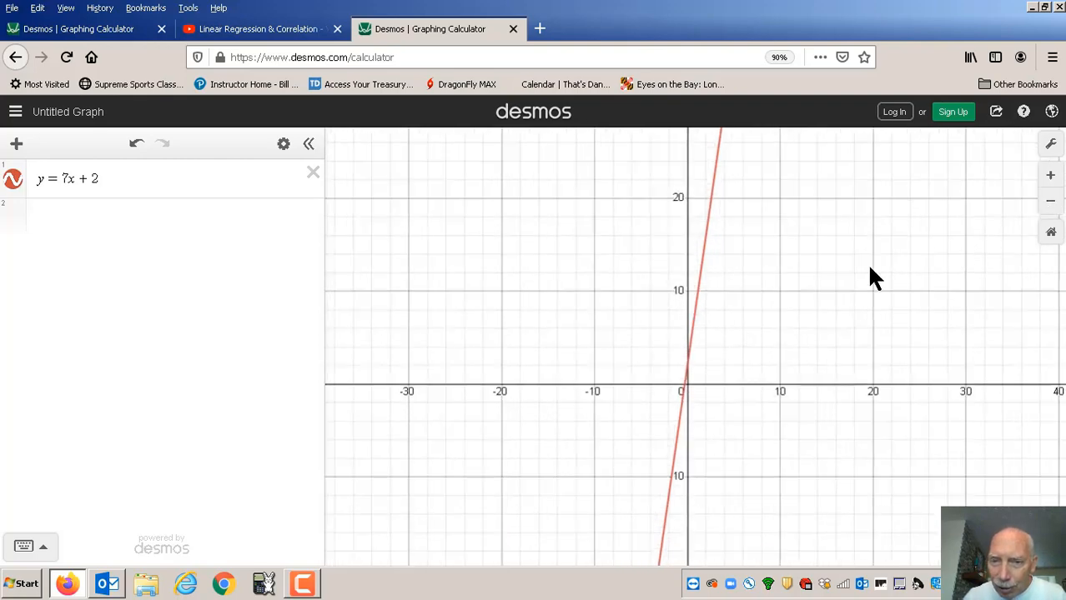
click(1051, 177)
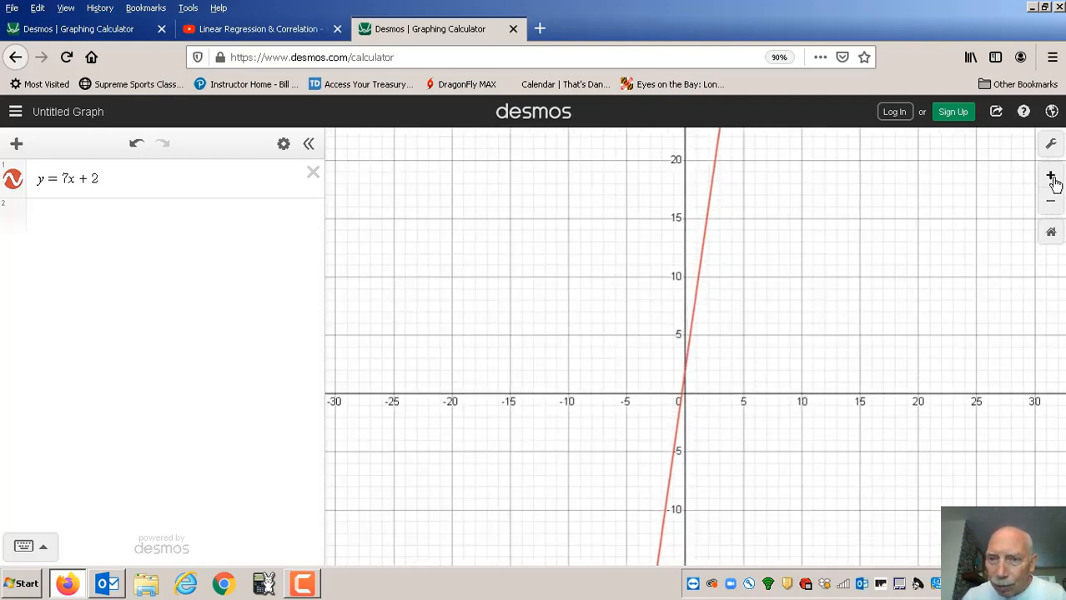
click(1052, 178)
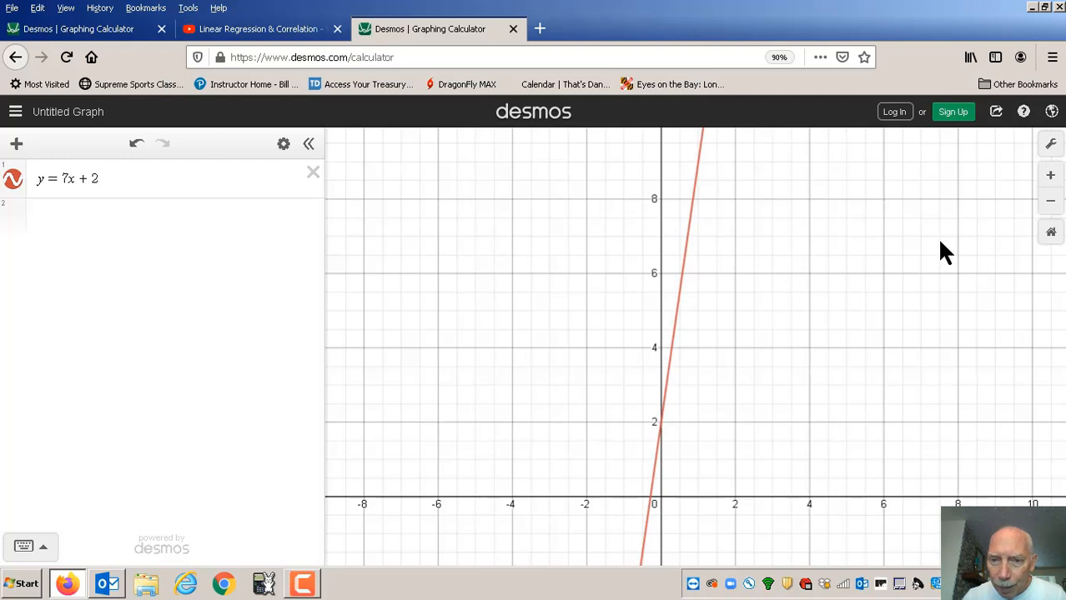
mouse_move(936, 237)
mouse_down()
mouse_move(932, 311)
mouse_move(938, 233)
mouse_up()
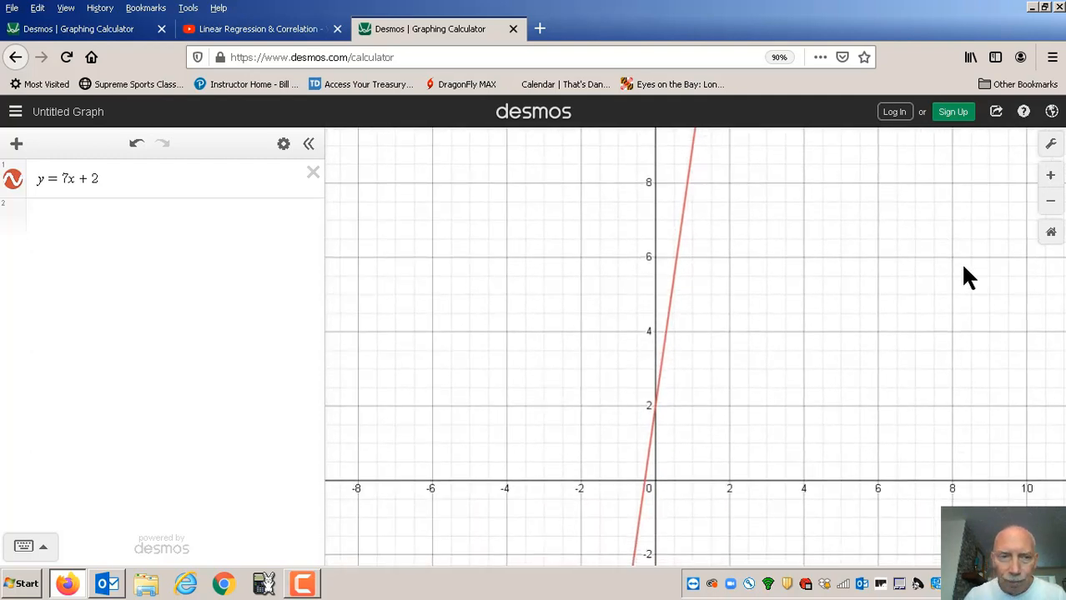
- Add a second expression, y = -3x + 5, with the on-screen math keypad, and hide the keypad
click(98, 223)
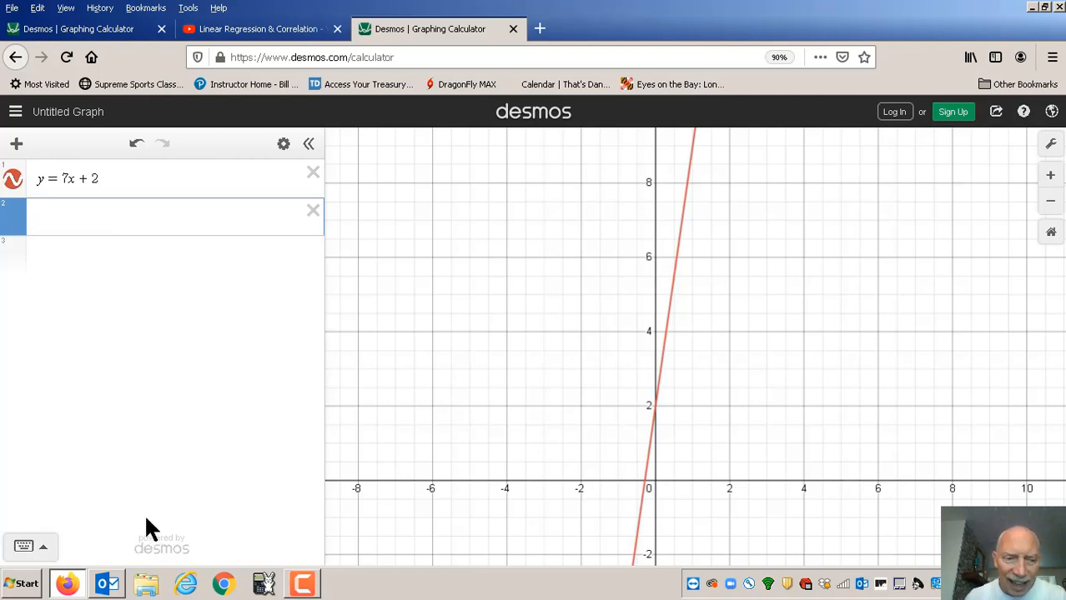
click(23, 544)
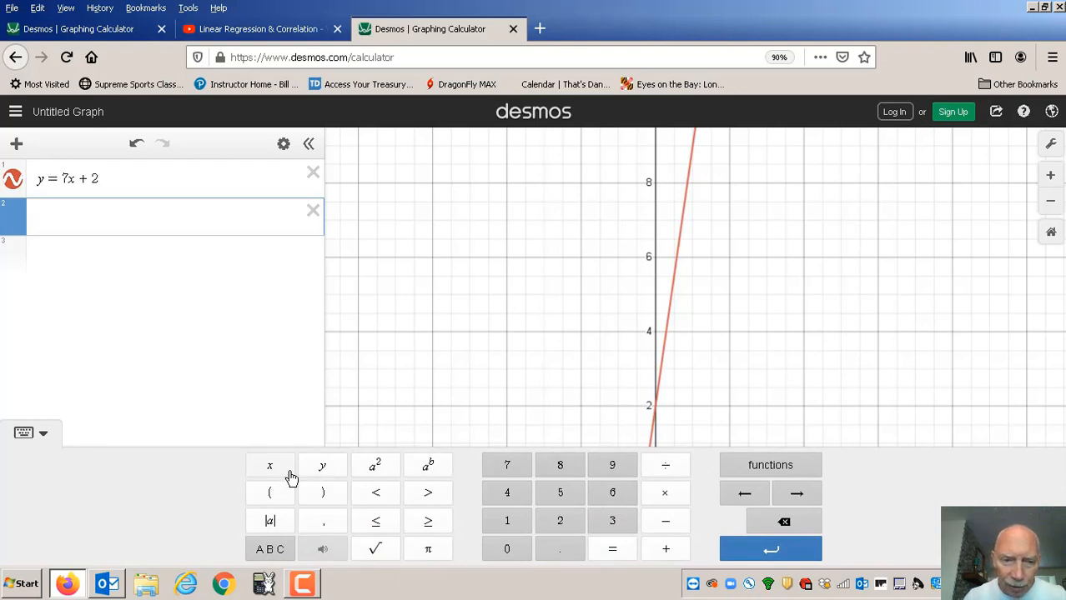
click(325, 469)
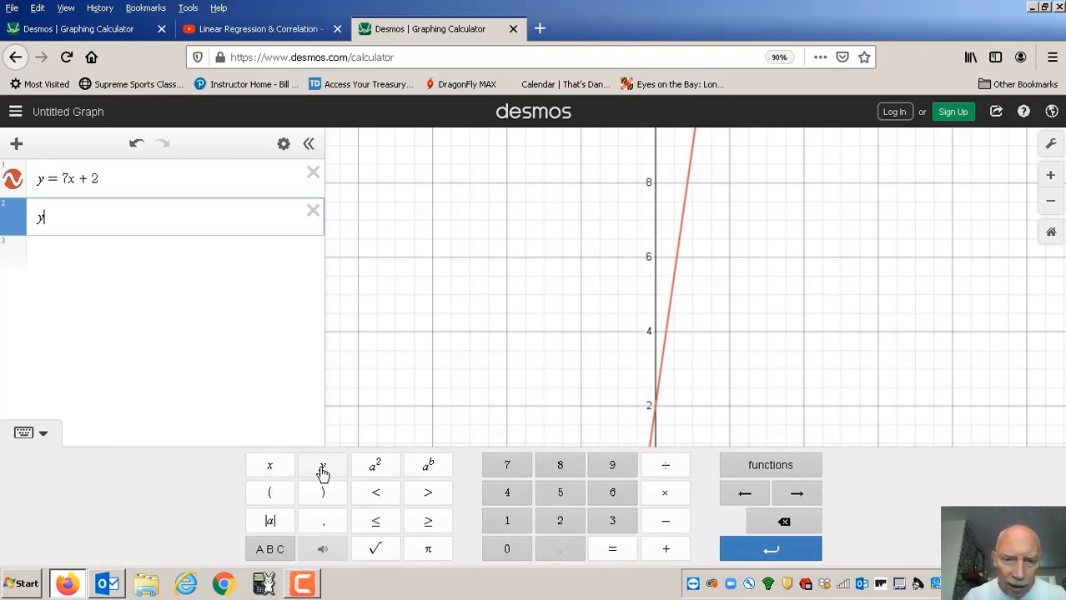
click(614, 557)
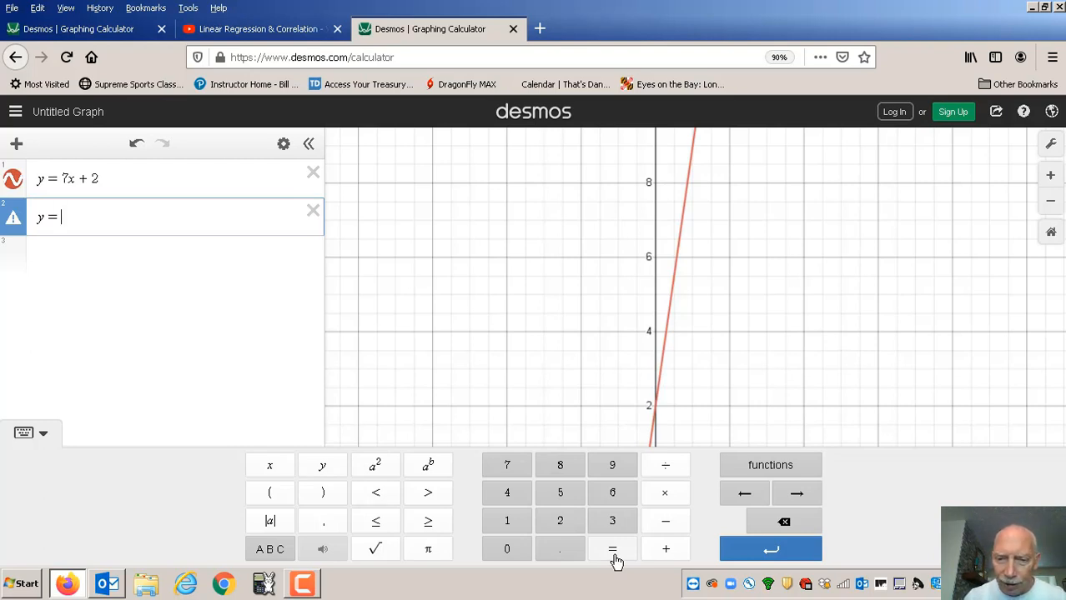
click(667, 525)
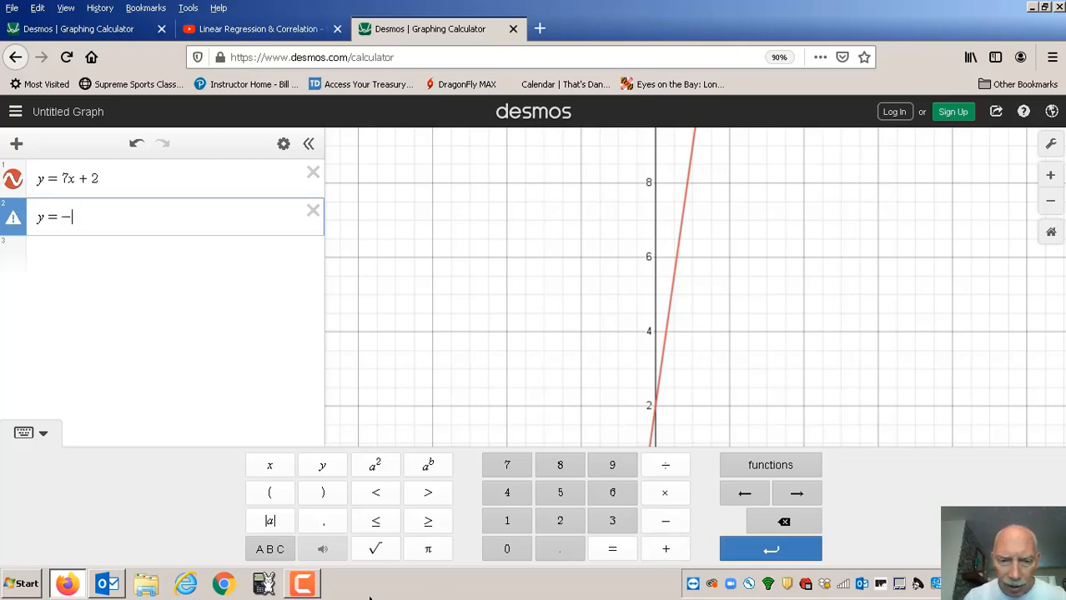
click(612, 520)
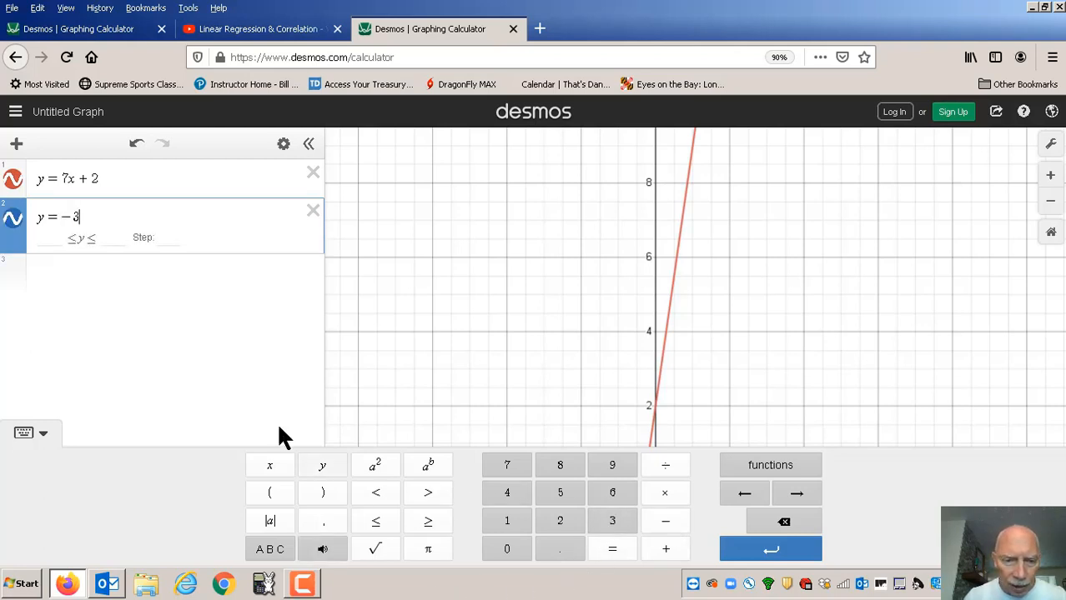
click(268, 467)
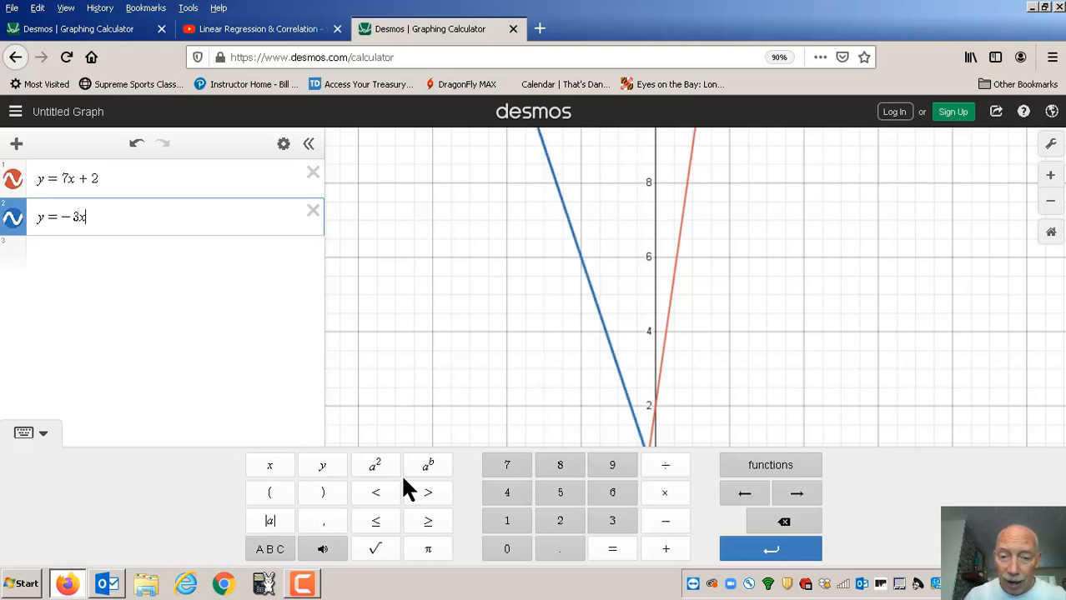
click(666, 550)
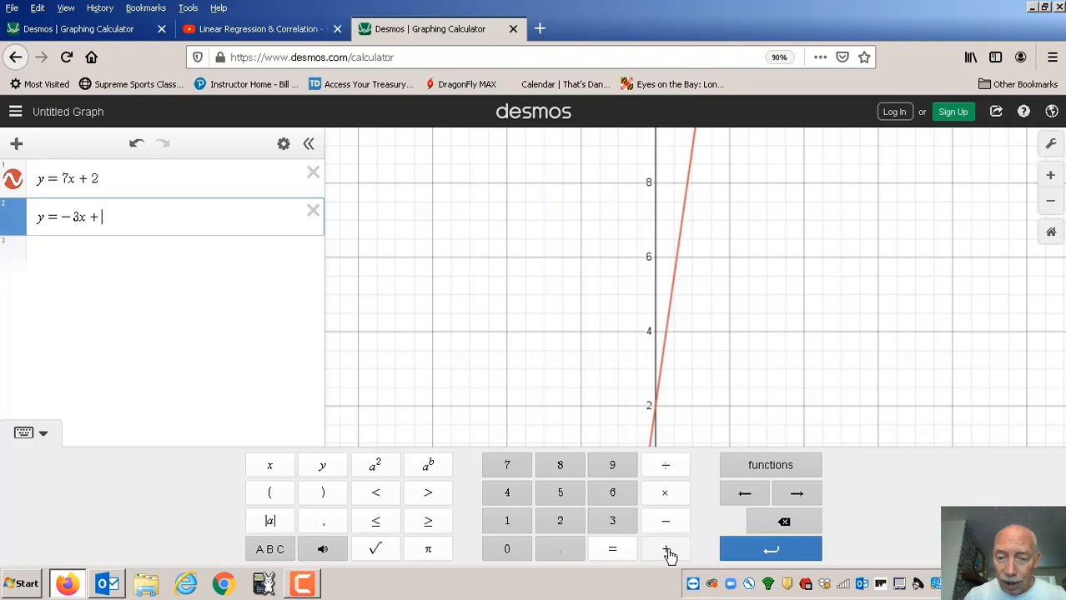
click(560, 496)
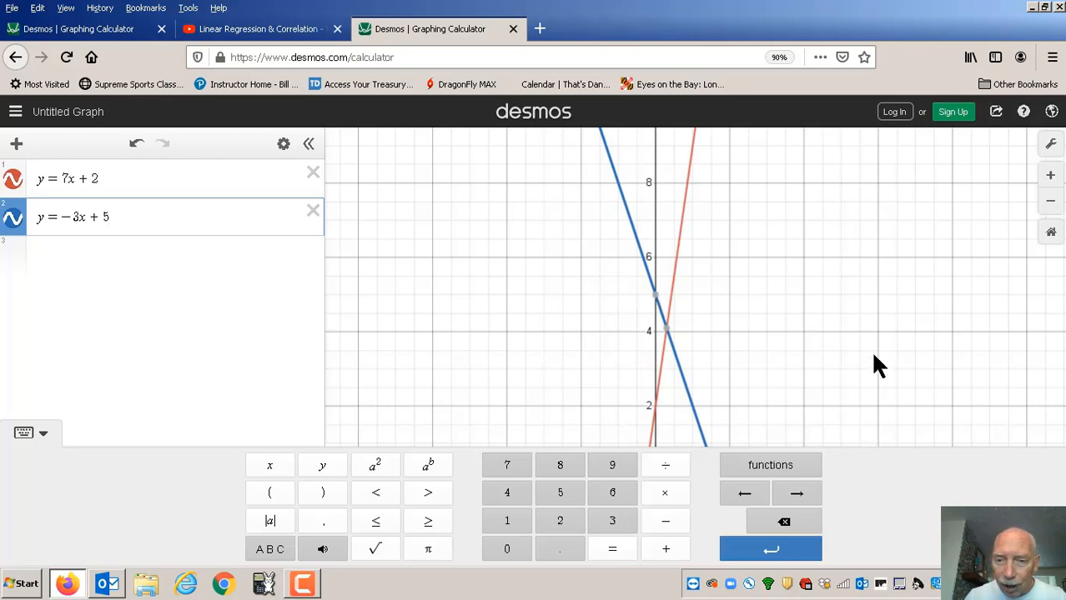
click(787, 312)
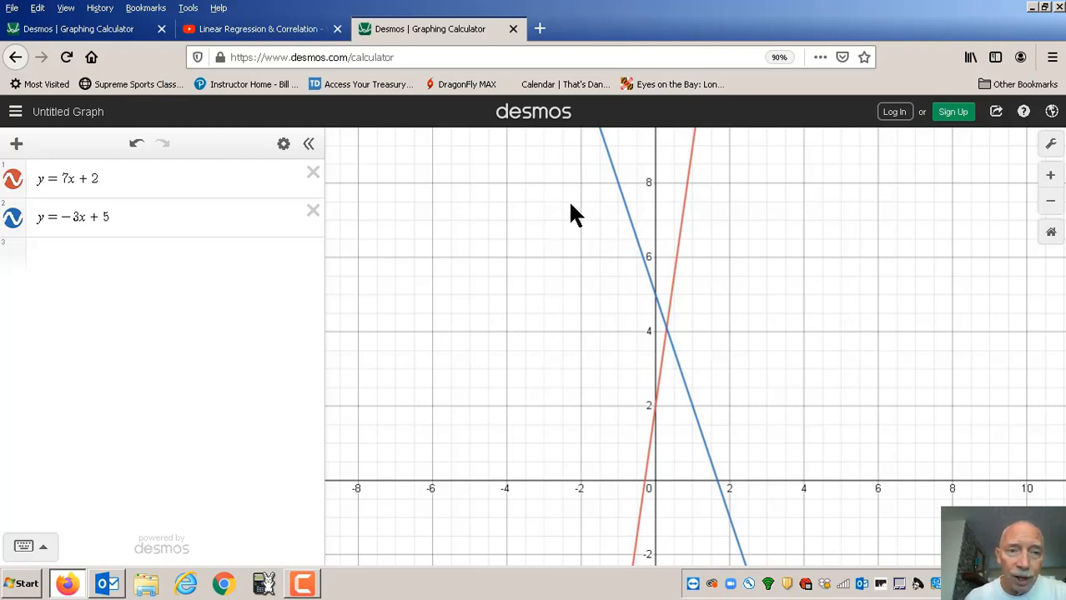
- Delete both line equations and insert an empty table in the expression list
click(314, 176)
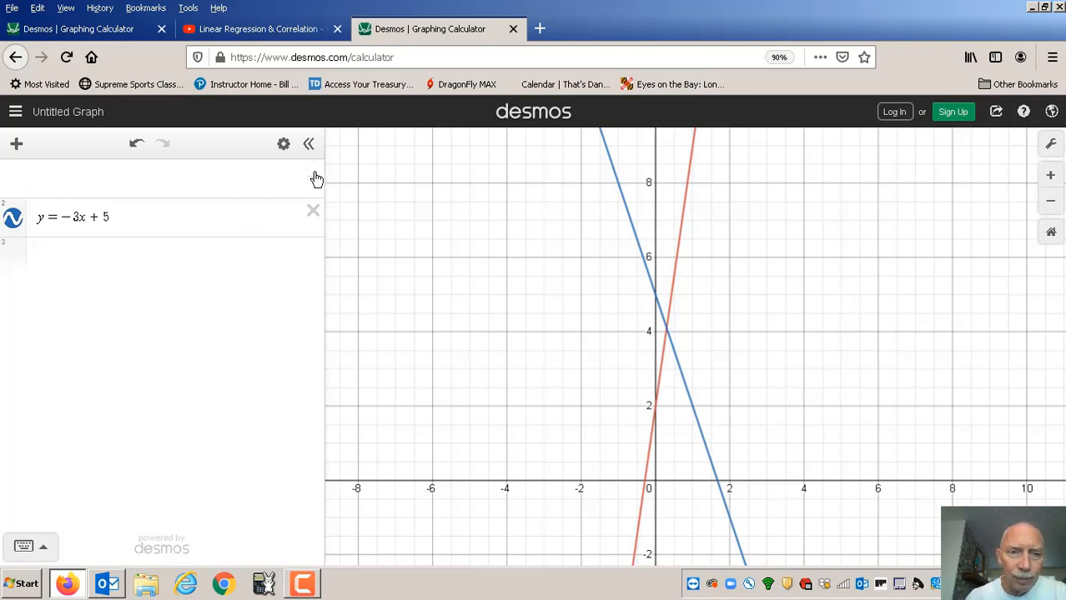
click(314, 175)
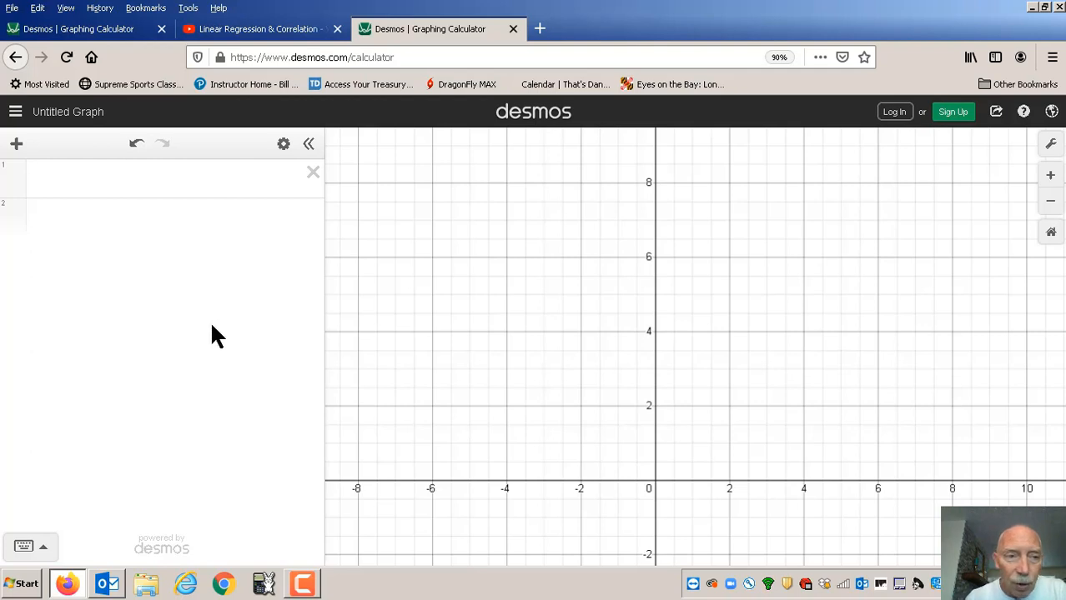
click(15, 147)
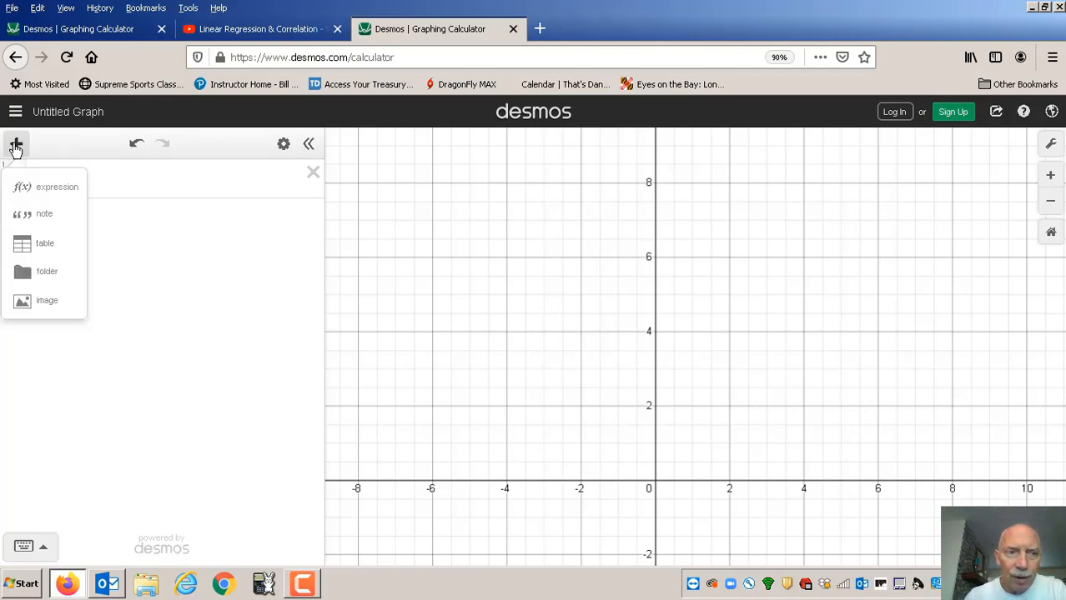
click(46, 244)
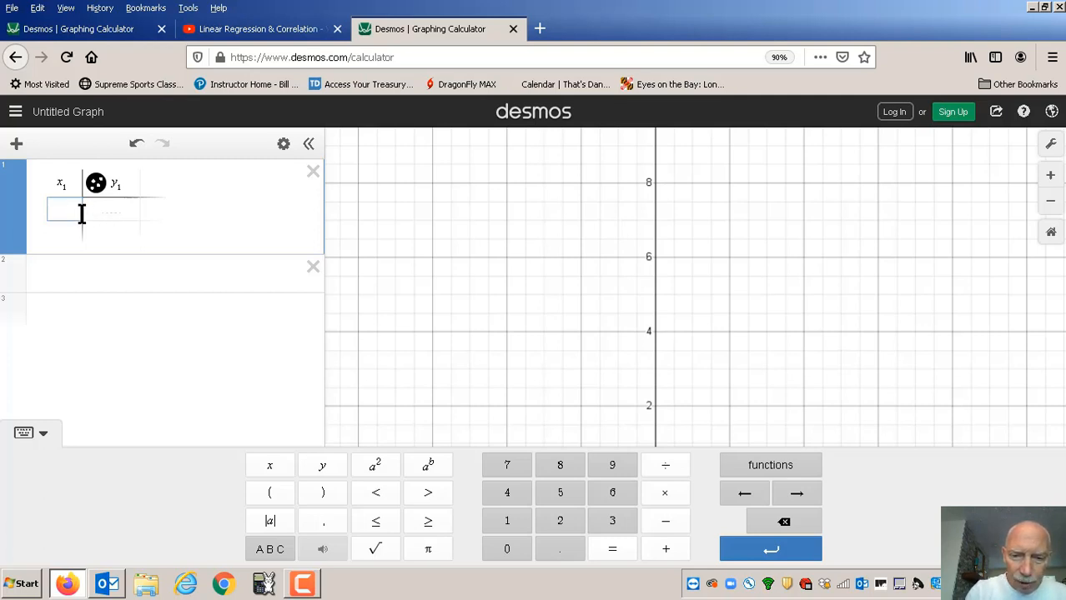
- Fill the table's first two rows with the data pairs 85, 136 and 35, 40
text(85)
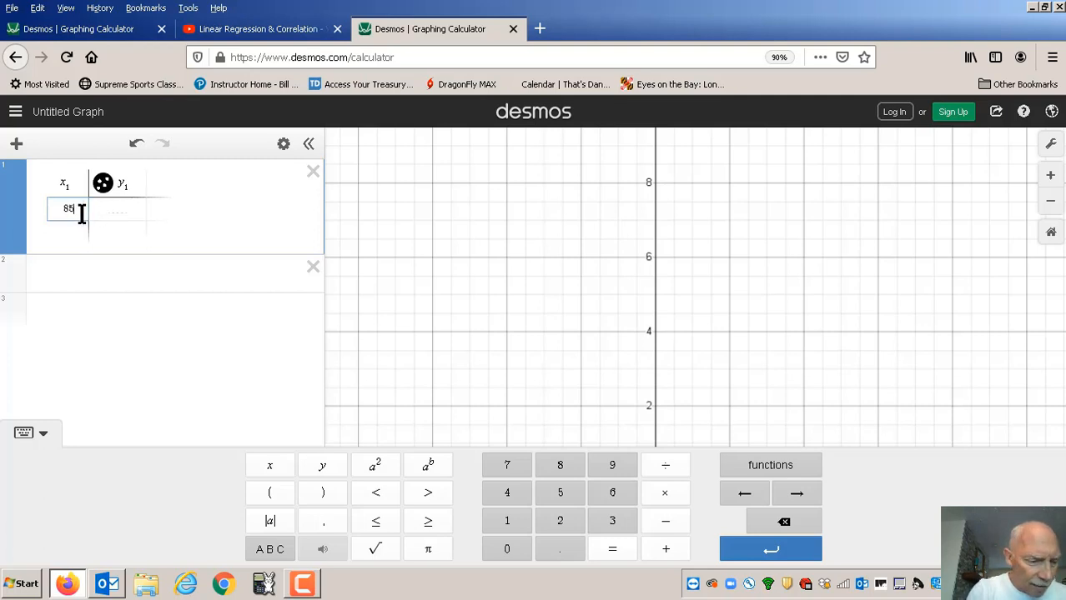
key(Tab)
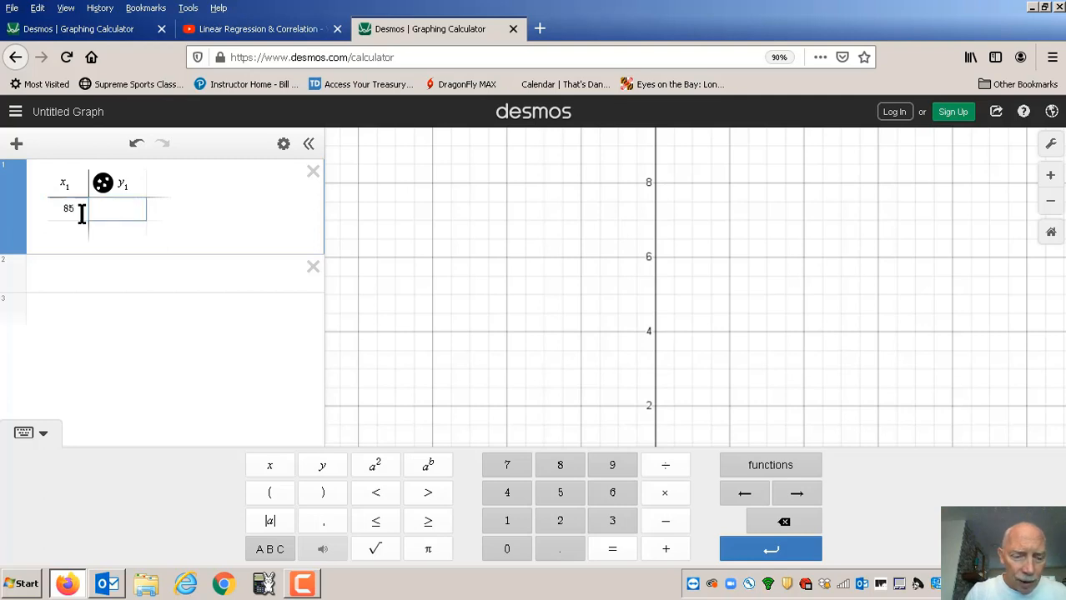
text(136)
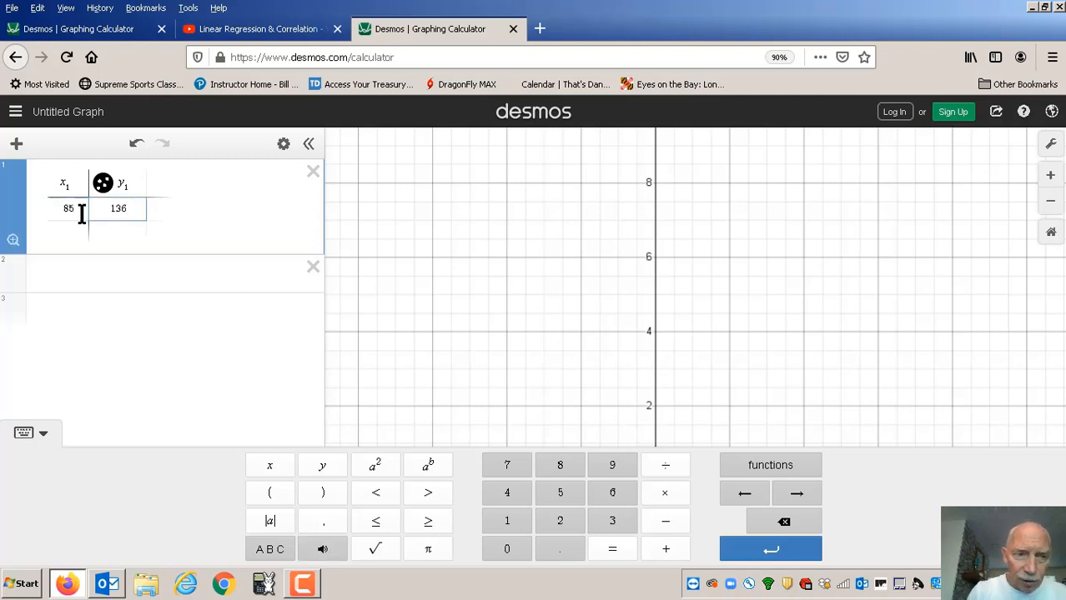
key(Return)
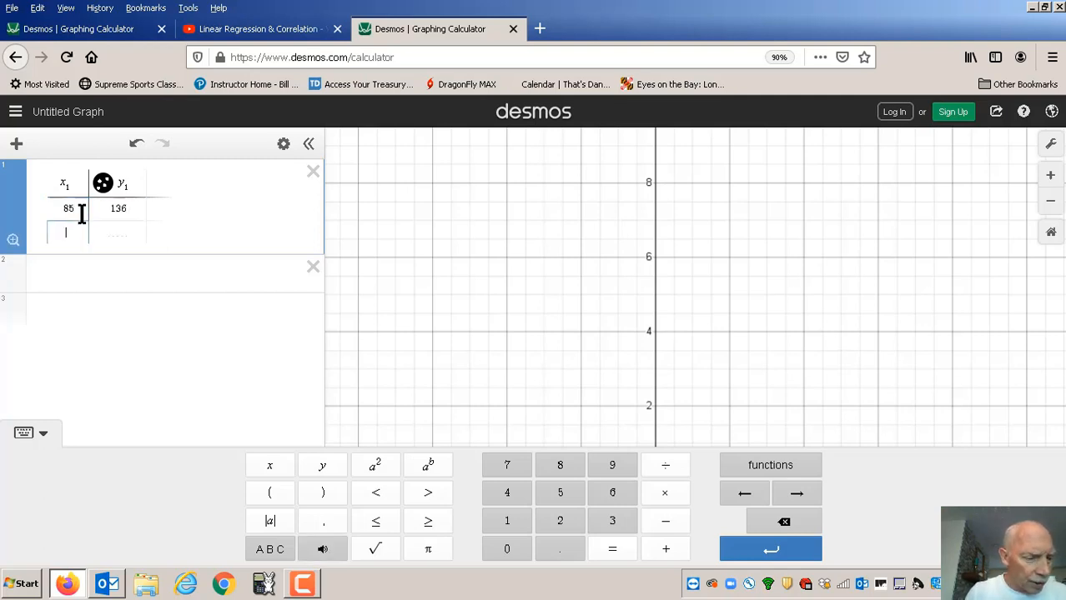
text(35)
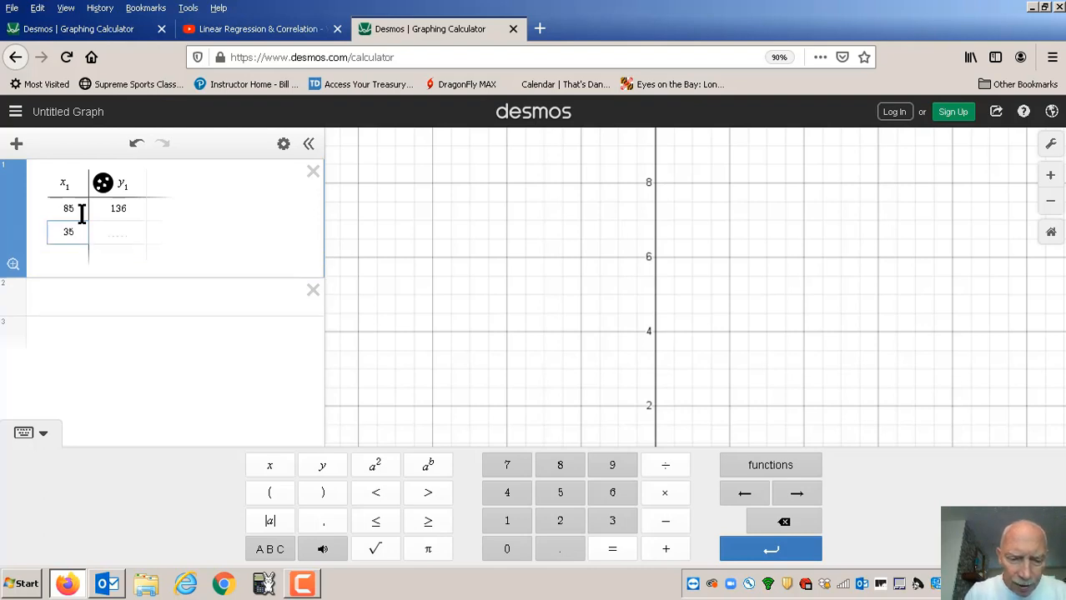
key(Tab)
text(40)
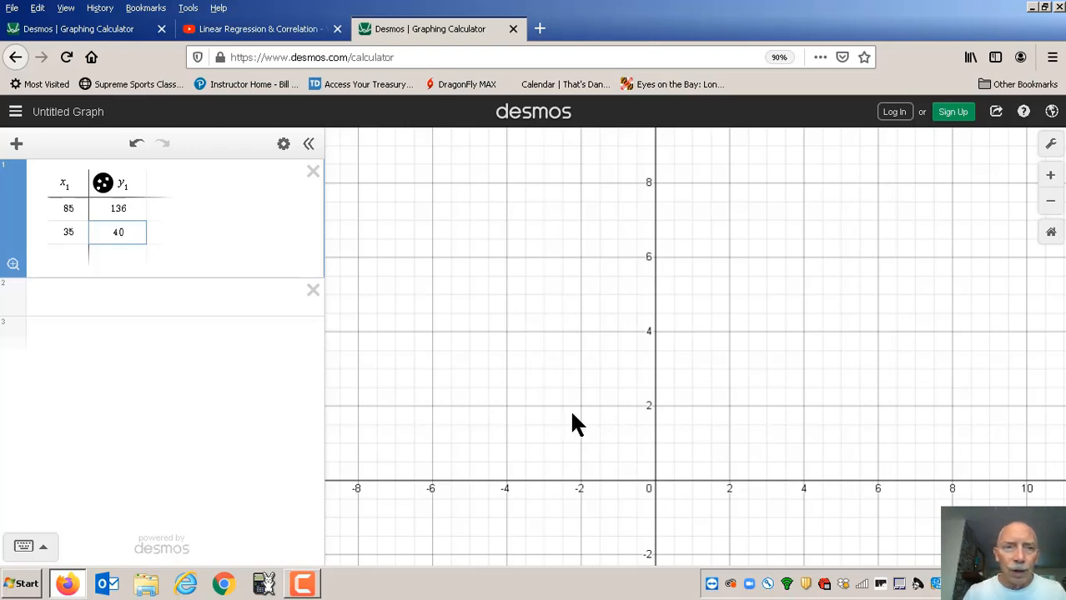
- Switch to the other Desmos graph that holds the completed ten-row data table and check its graph settings
click(112, 30)
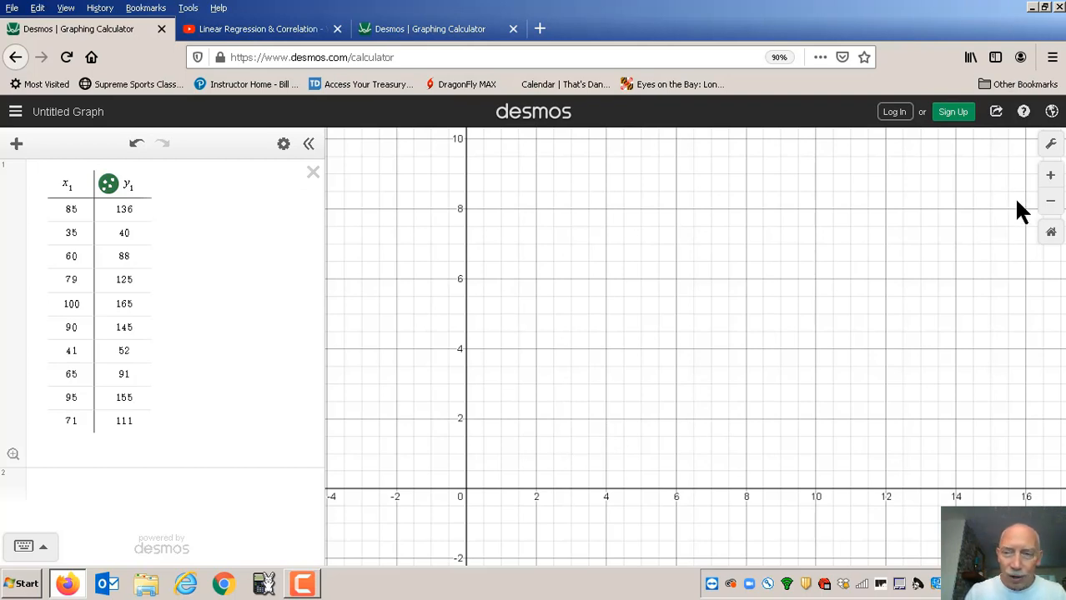
click(1052, 145)
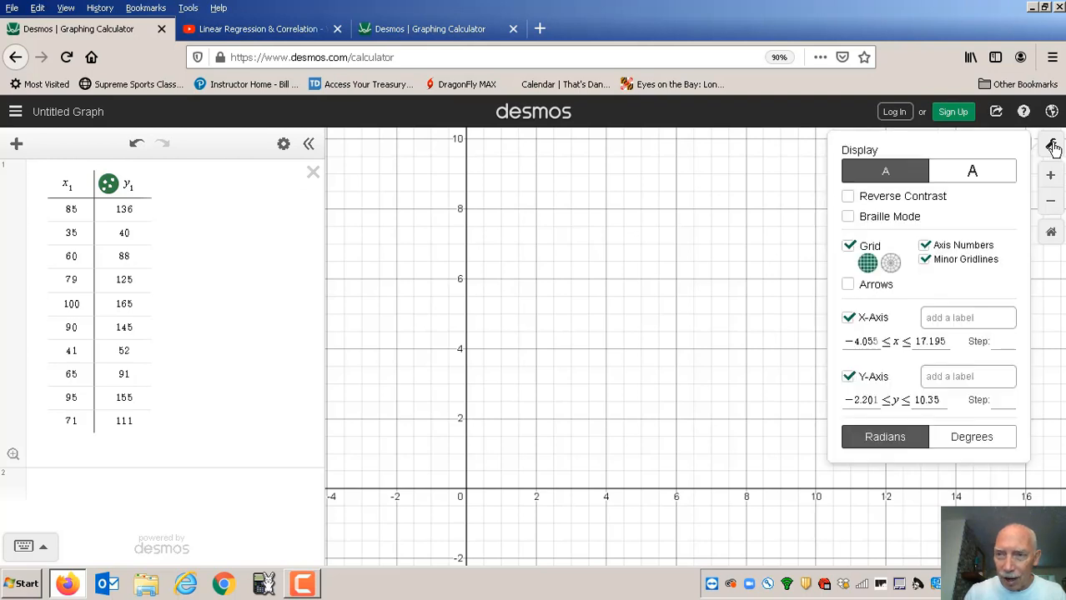
click(677, 254)
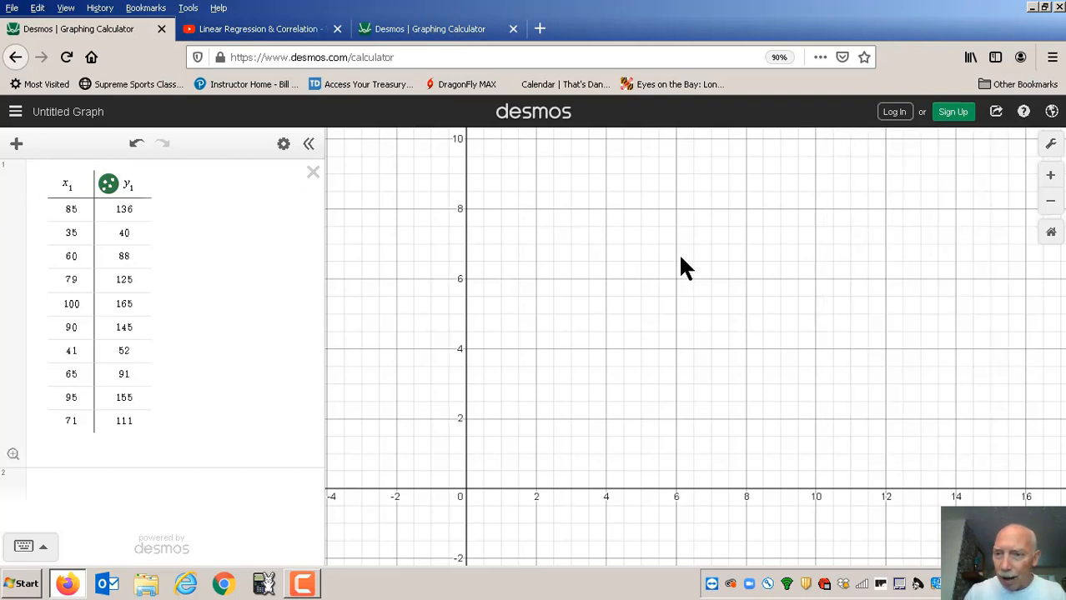
- Frame all of the table's data points as a scatter plot in the first quadrant of the graph
click(1051, 205)
click(1050, 208)
click(1049, 208)
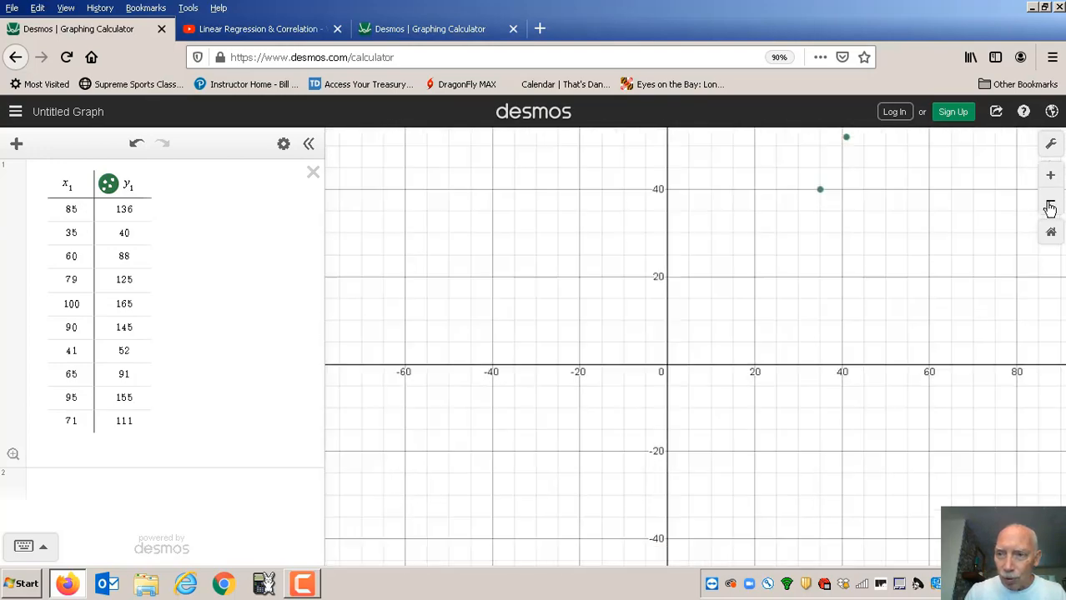
click(1050, 208)
click(1050, 207)
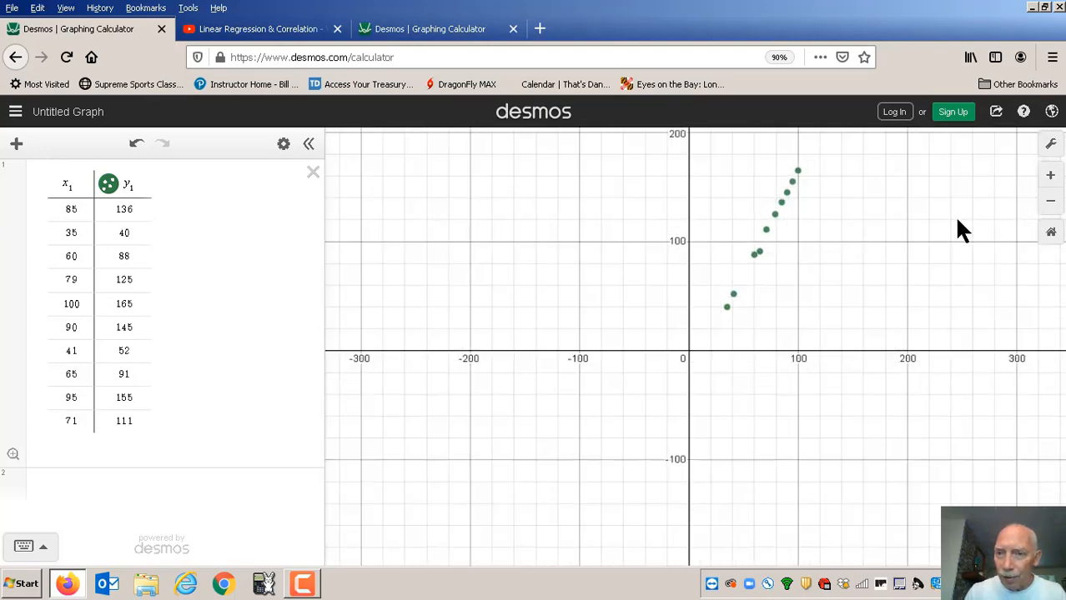
drag(886, 219, 830, 296)
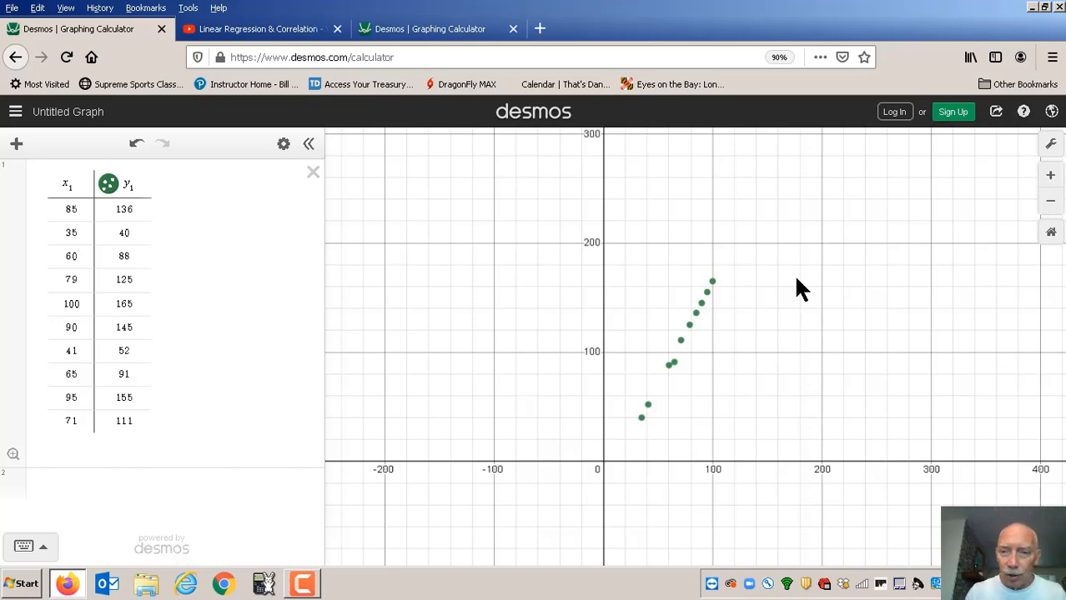
click(1050, 175)
drag(828, 339, 867, 269)
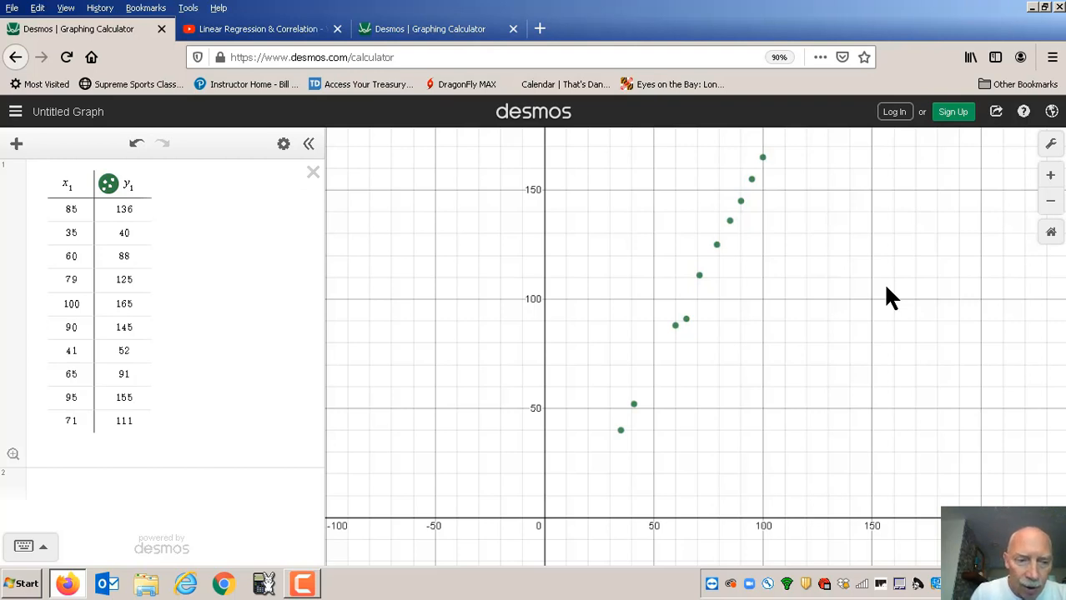
- Start a regression expression below the table with y1 ~, using the on-screen letter keypad for the tilde
click(65, 496)
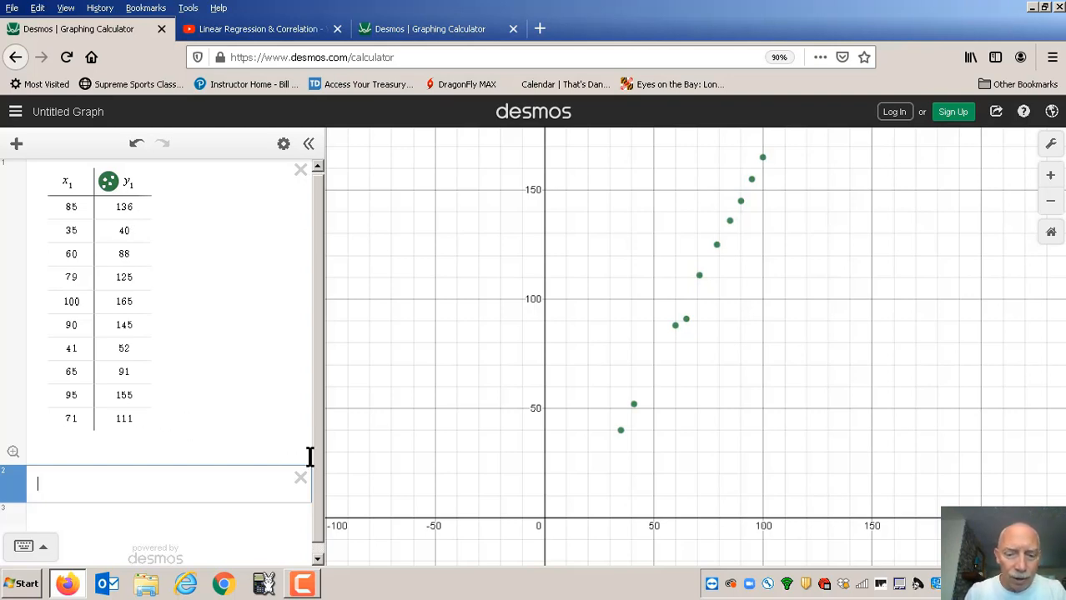
text(y1)
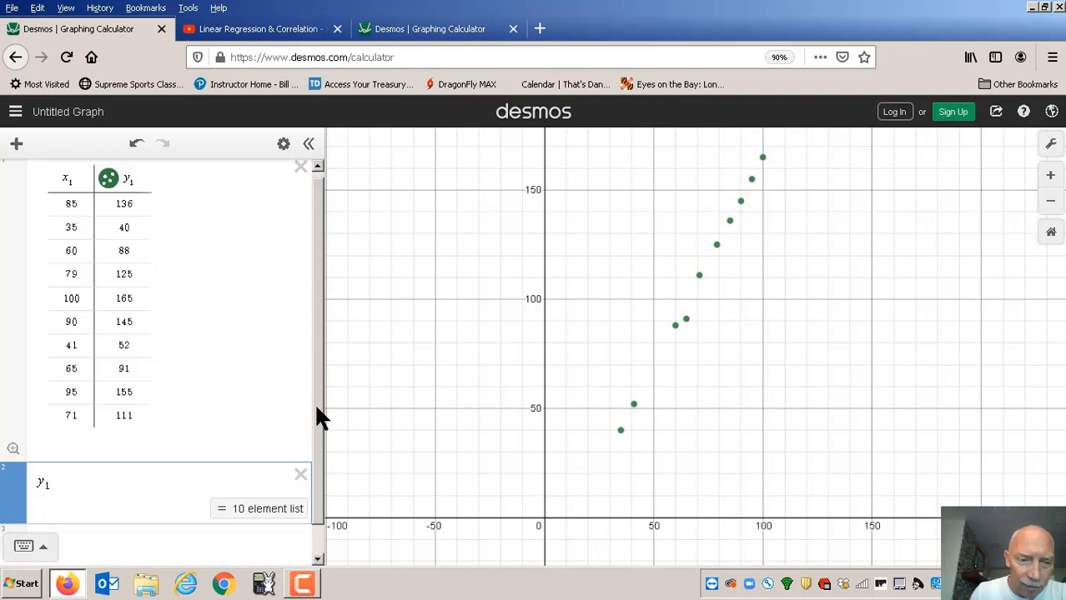
click(25, 547)
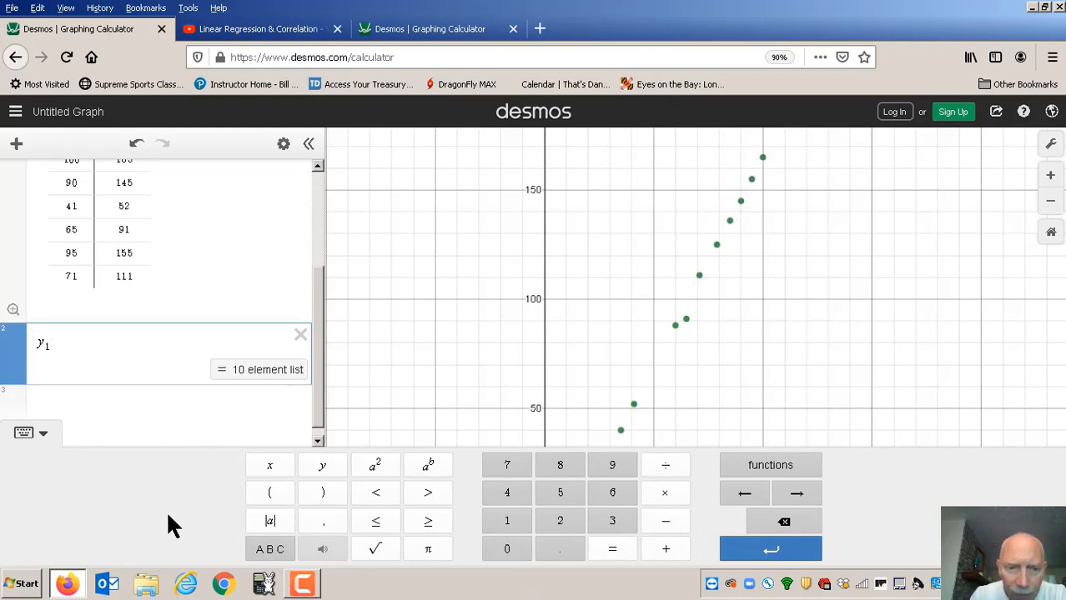
click(270, 550)
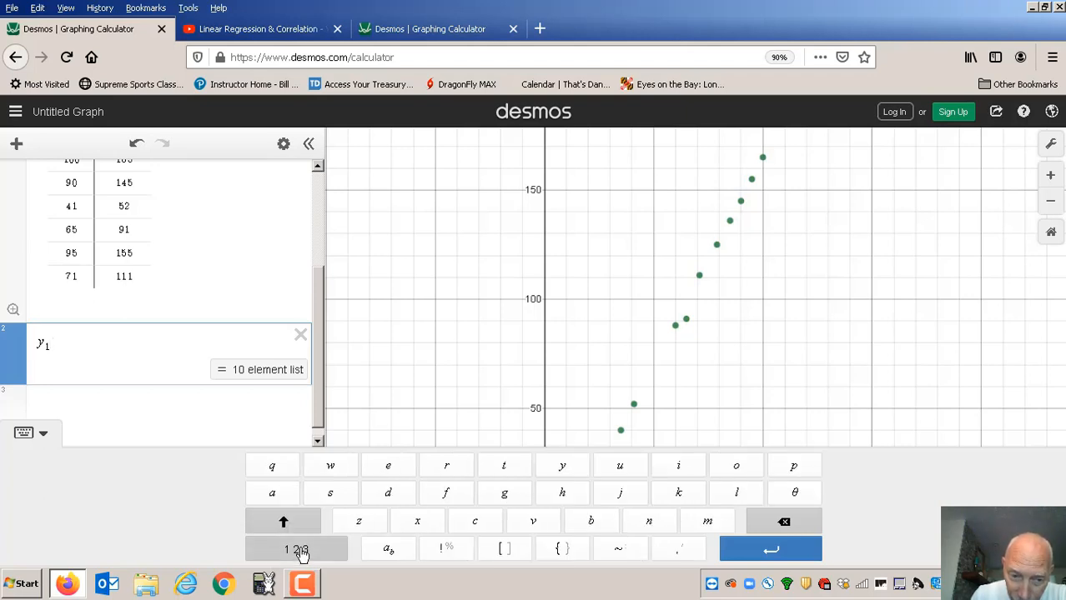
click(301, 552)
click(278, 552)
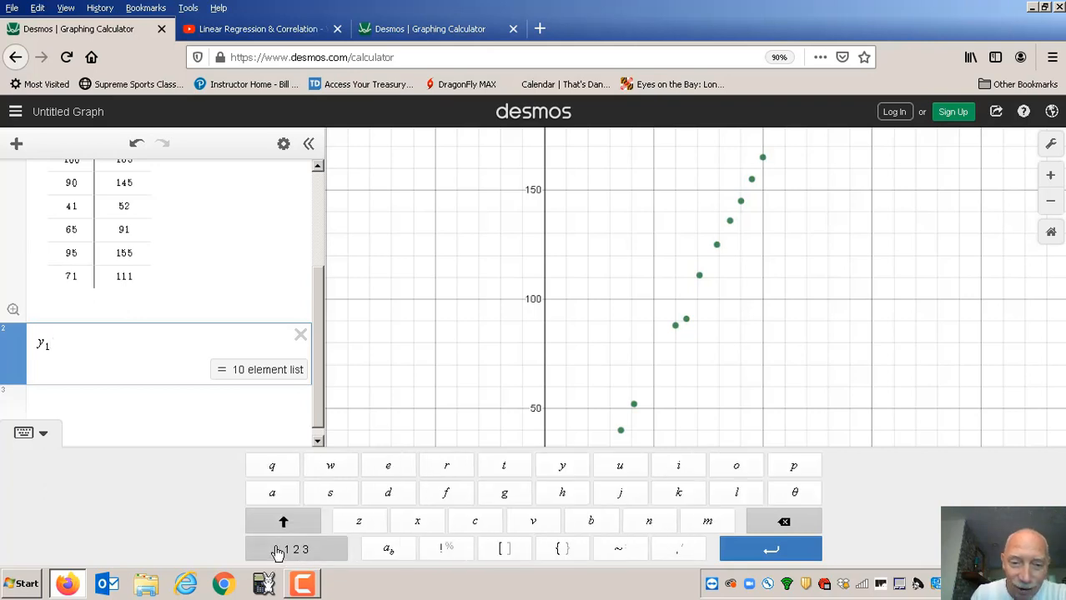
click(621, 557)
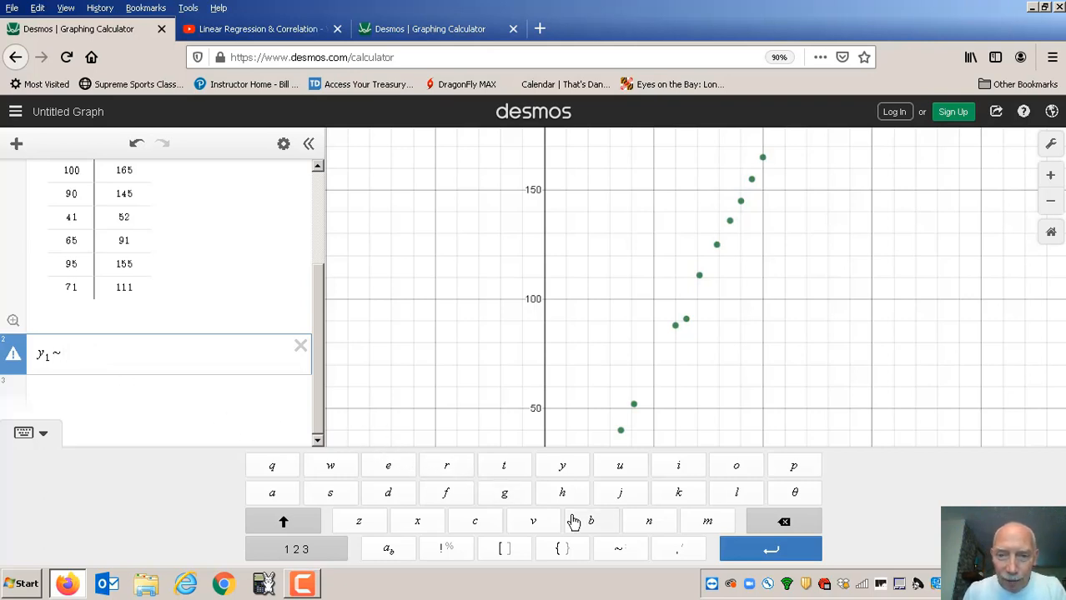
- Complete the regression model with mx1 + b after the tilde and hide the on-screen keypad
text(m)
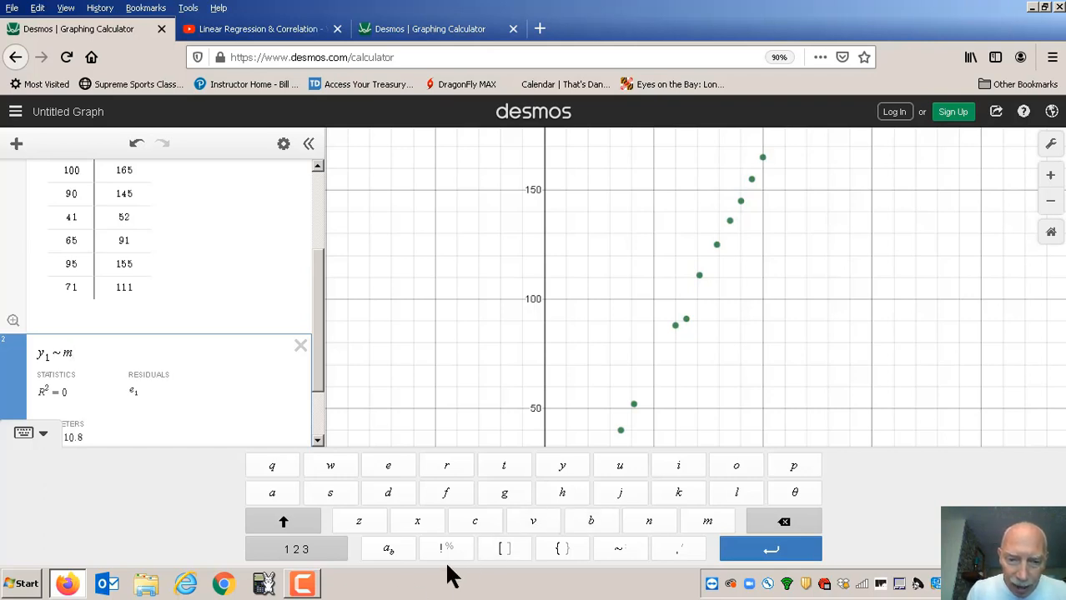
text(x1)
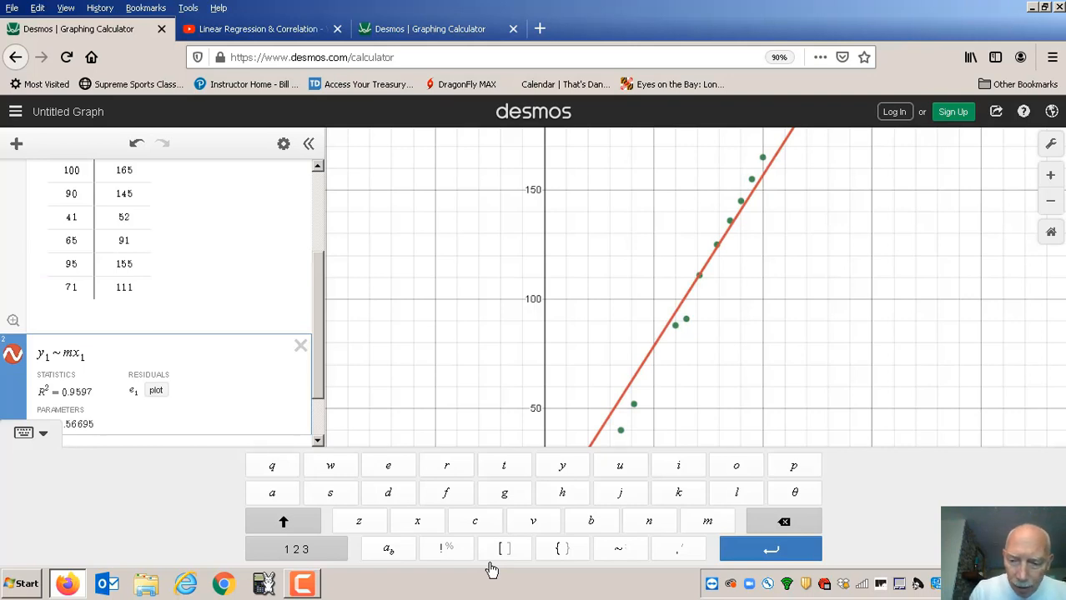
text(+b)
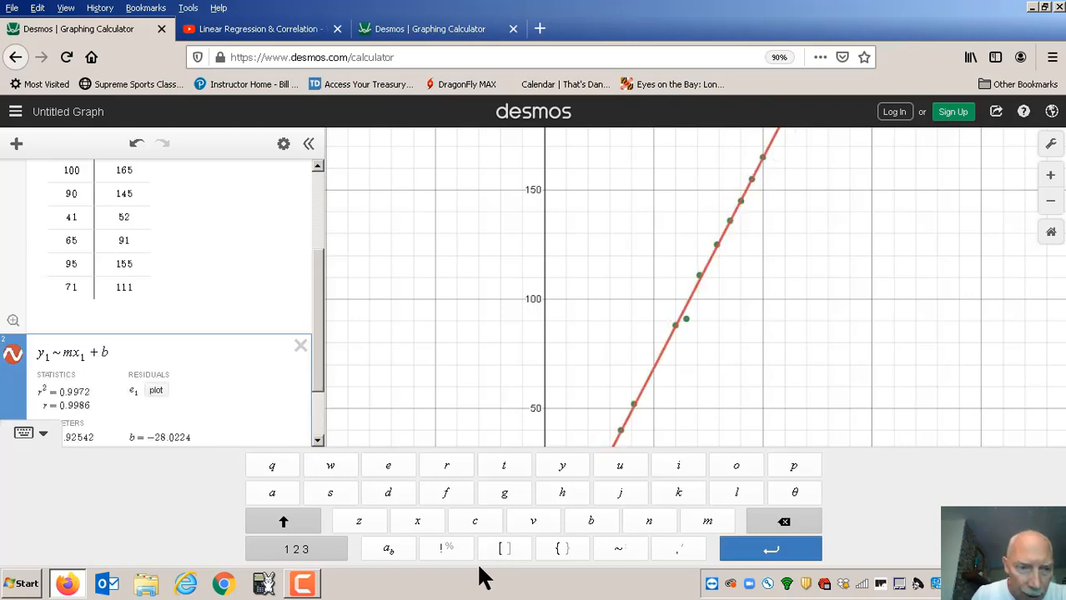
click(45, 435)
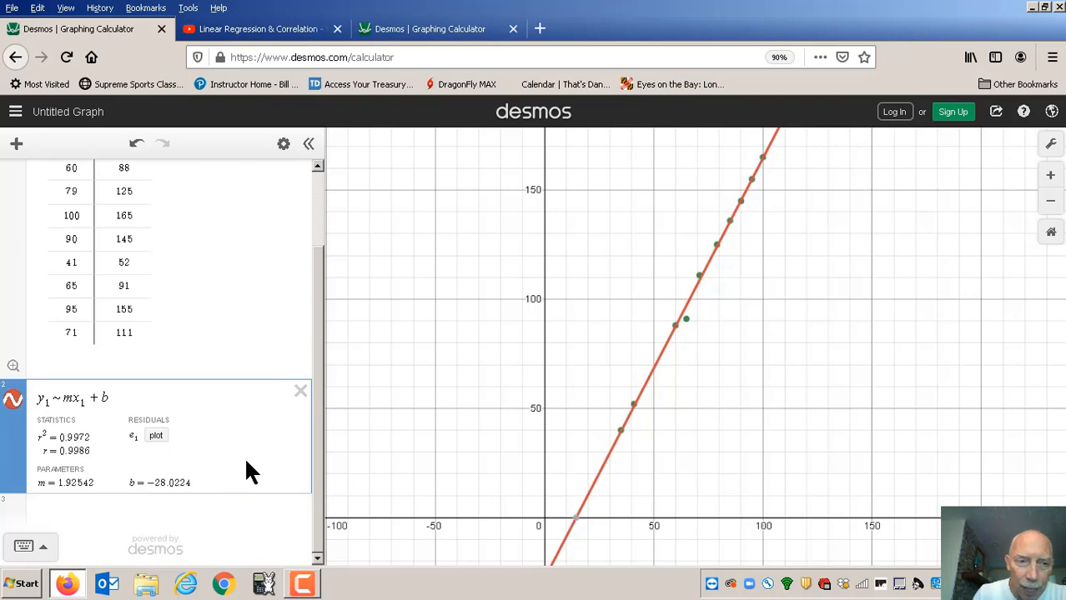
- Review the data table and the linear regression's statistics and parameters in the expression list
drag(321, 404, 321, 297)
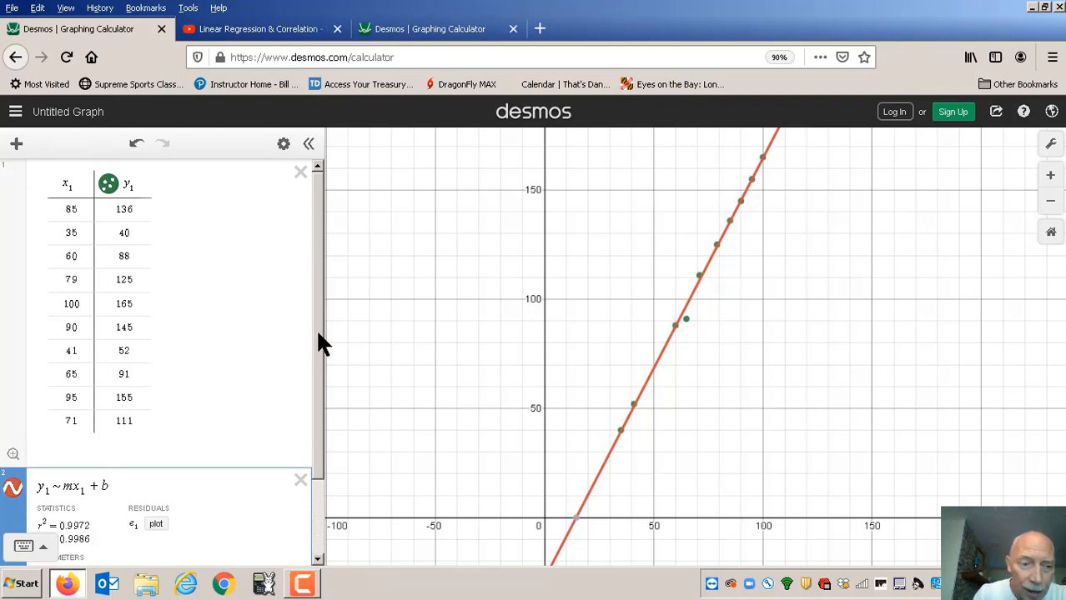
scroll(317, 333, down, 1)
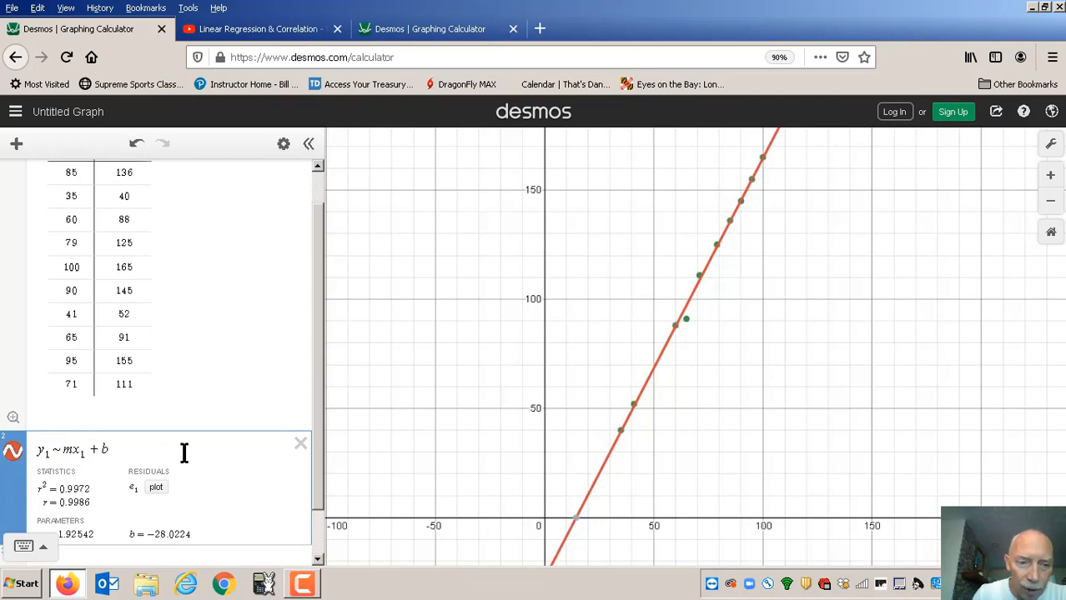
drag(318, 360, 315, 393)
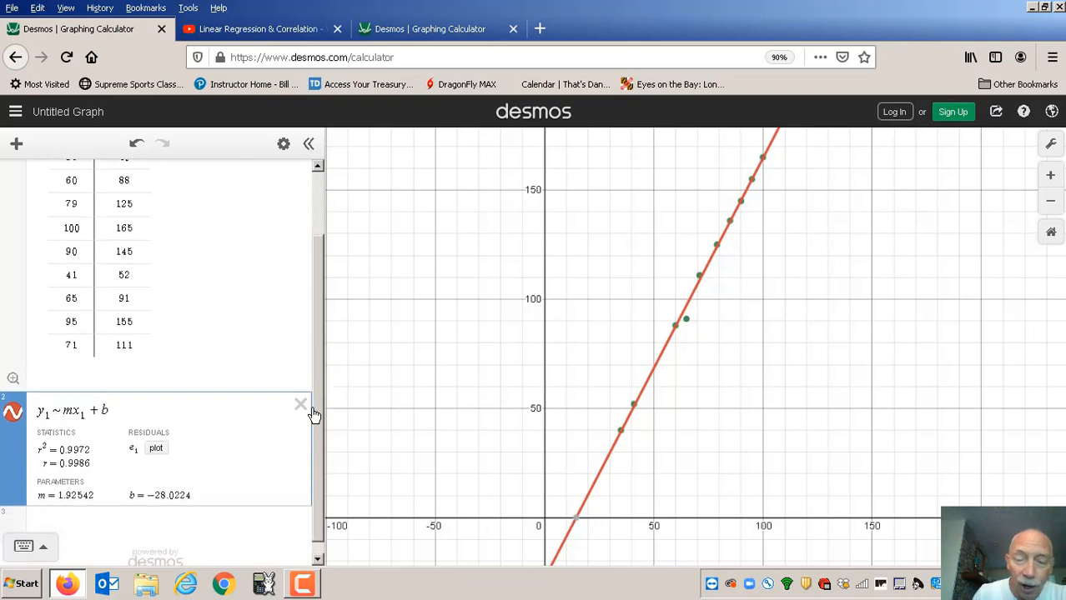